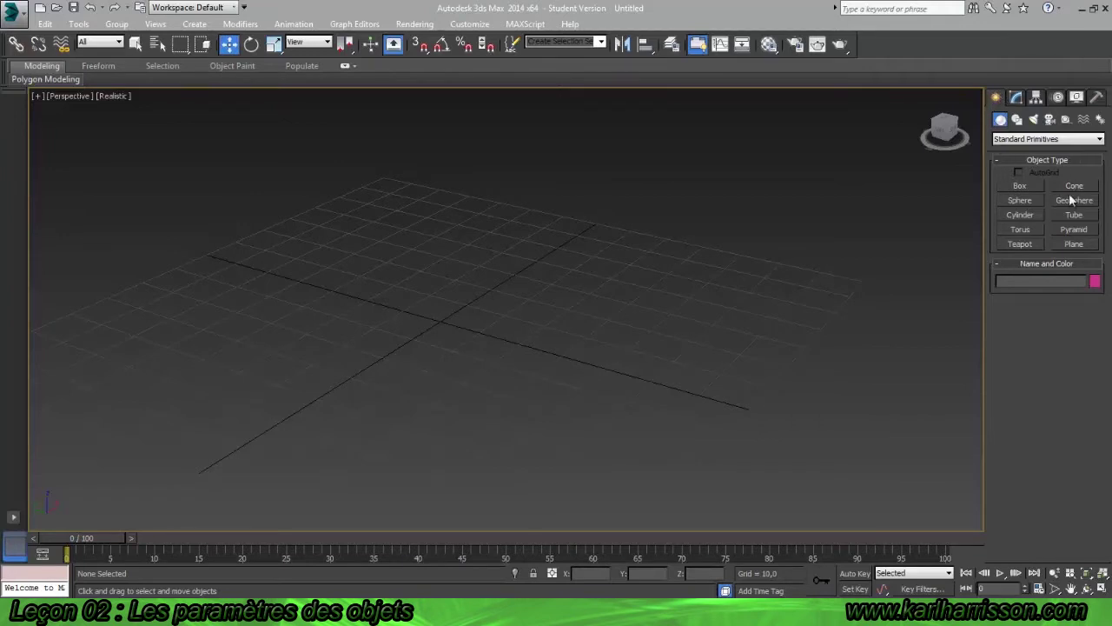
# - Create a box about 25.6 long, 20.6 wide and 30.5 high, and behind it near the grid centre a sphere of radius about 14.4
pyautogui.click(1023, 189)
pyautogui.moveTo(162, 340); pyautogui.dragTo(318, 333)
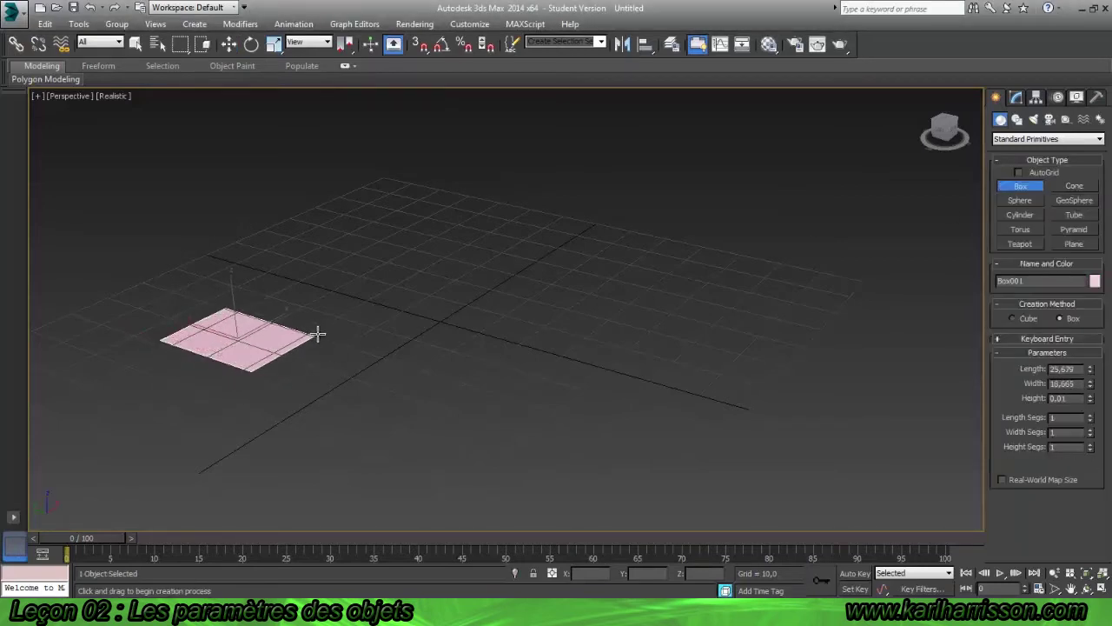
pyautogui.click(286, 181)
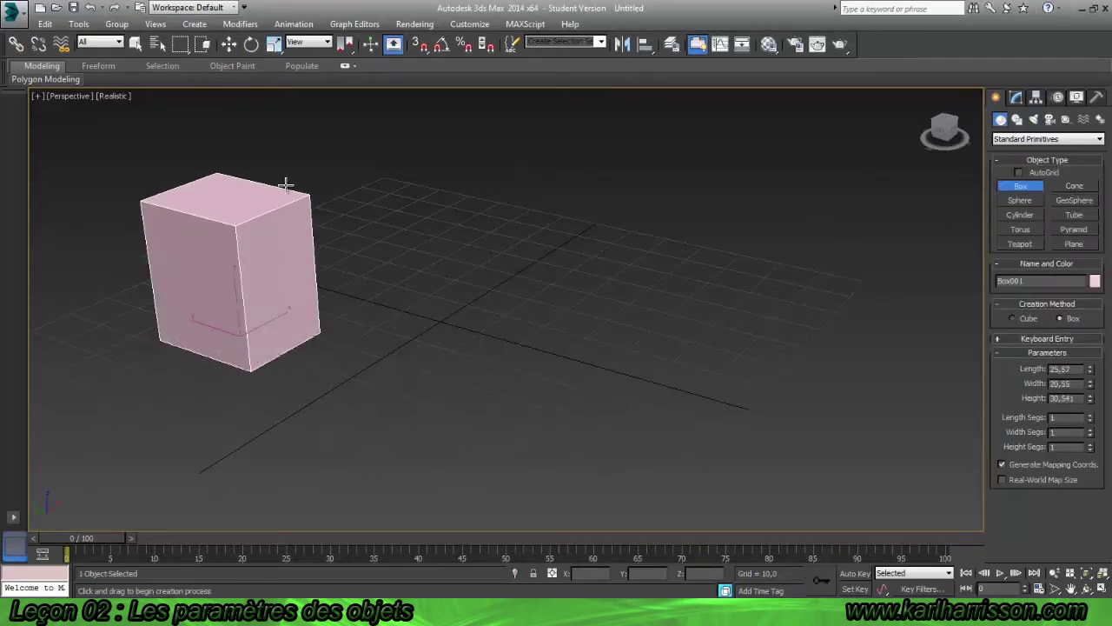
pyautogui.click(1021, 201)
pyautogui.moveTo(475, 257); pyautogui.dragTo(531, 268)
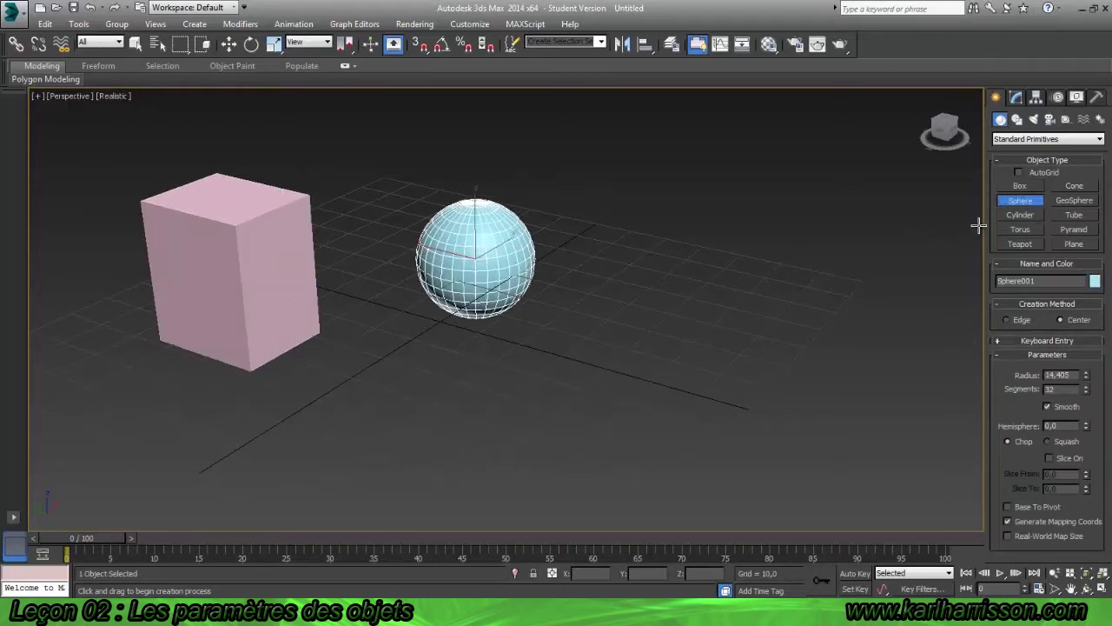
# - Create a cylinder of radius about 14.4 and height about 31.6 on the grid, on the far side of the sphere from the box
pyautogui.click(1028, 215)
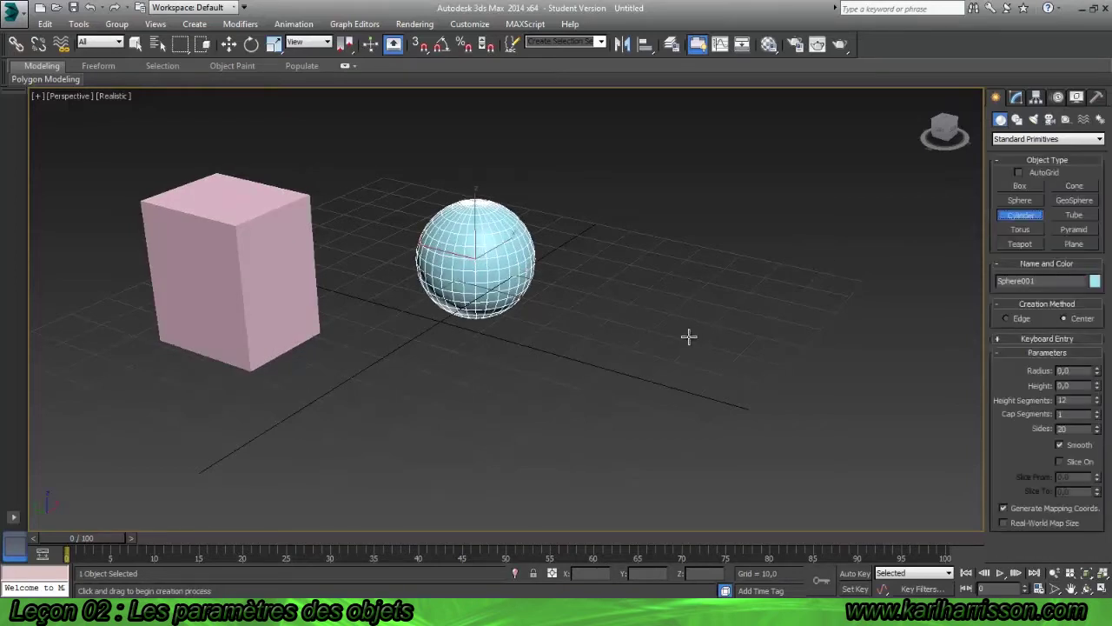
pyautogui.moveTo(688, 336); pyautogui.dragTo(747, 331)
pyautogui.click(741, 179)
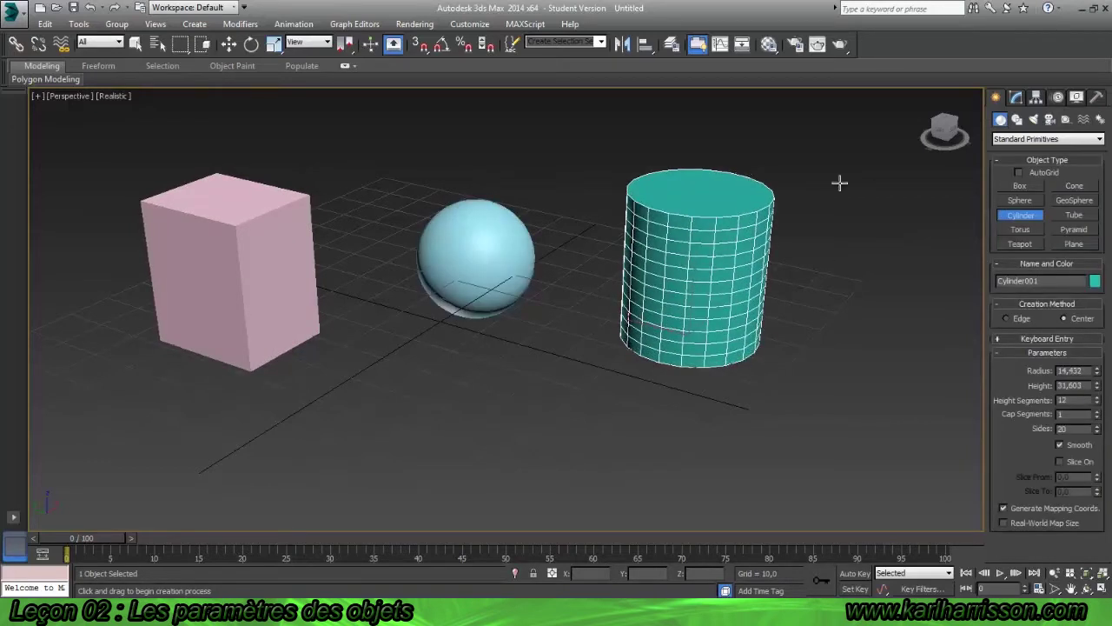
# - Create a truncated cone in front of the sphere, with base radius about 16, top radius about 5.3 and height about 19.2
pyautogui.click(1075, 186)
pyautogui.moveTo(397, 459); pyautogui.dragTo(480, 415)
pyautogui.click(465, 356)
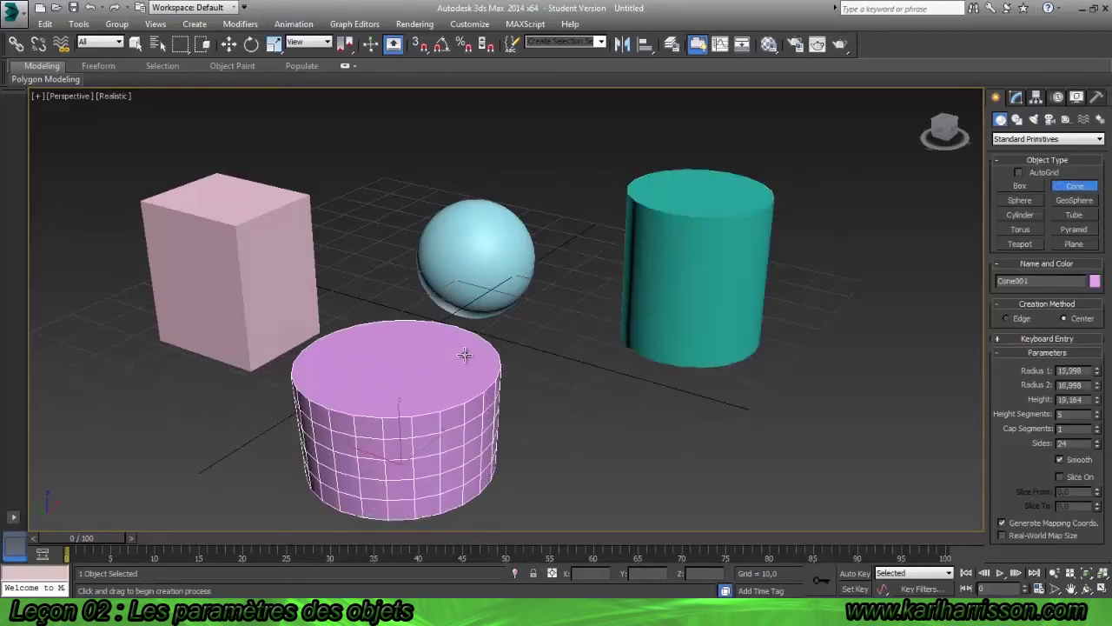
pyautogui.click(460, 420)
pyautogui.press('w')
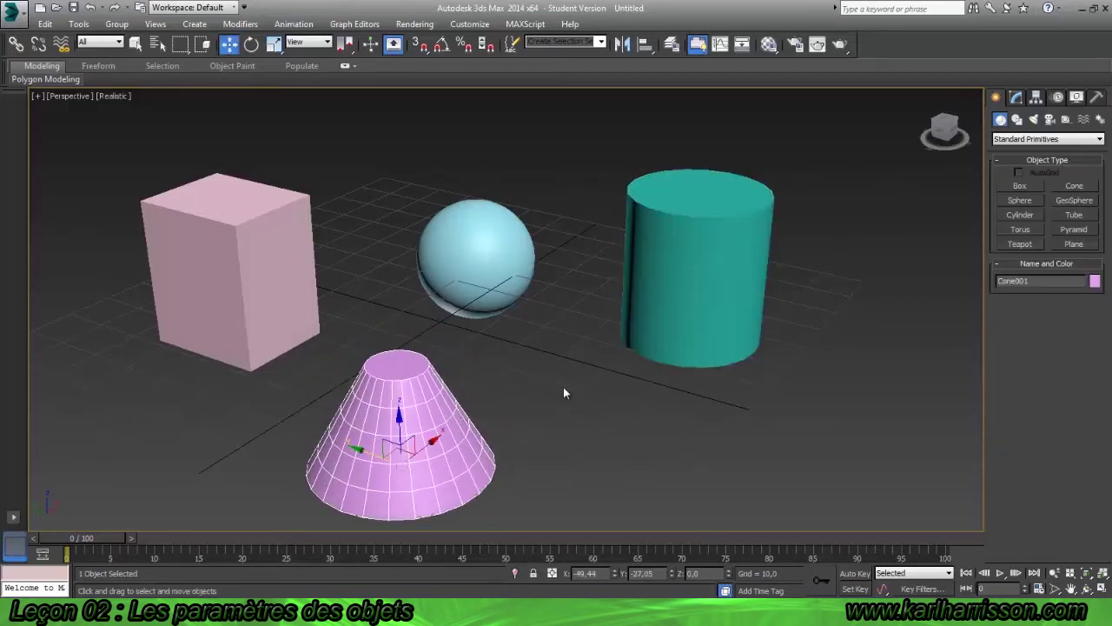
# - Resize the box to about 23.5 long, 21.2 wide and 32.4 high, and set the sphere's radius to about 16.9
pyautogui.click(265, 268)
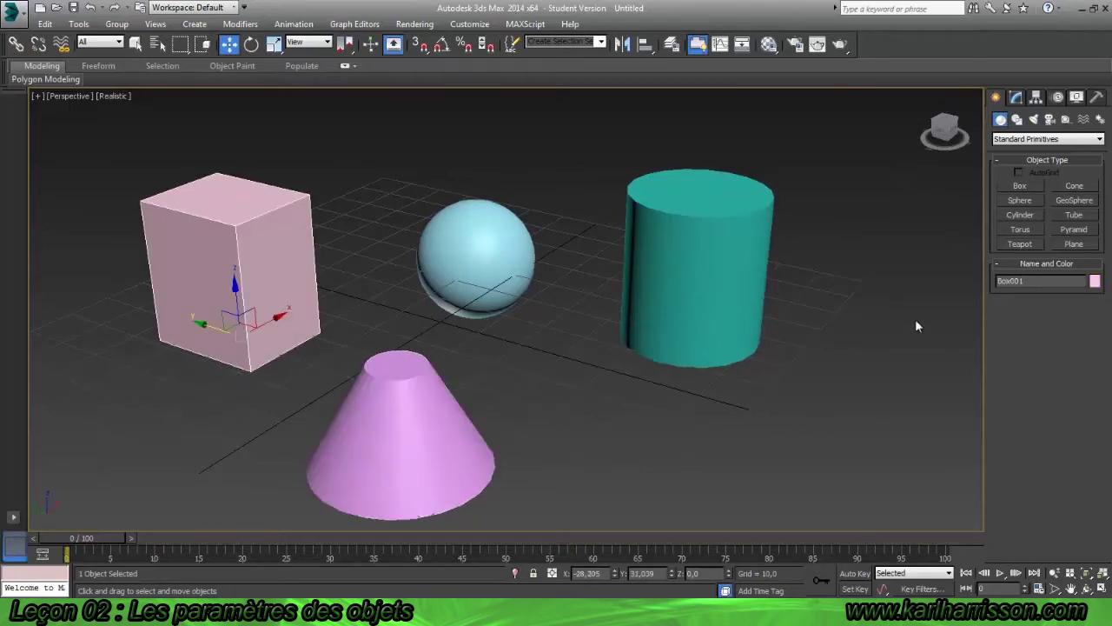
pyautogui.click(1019, 98)
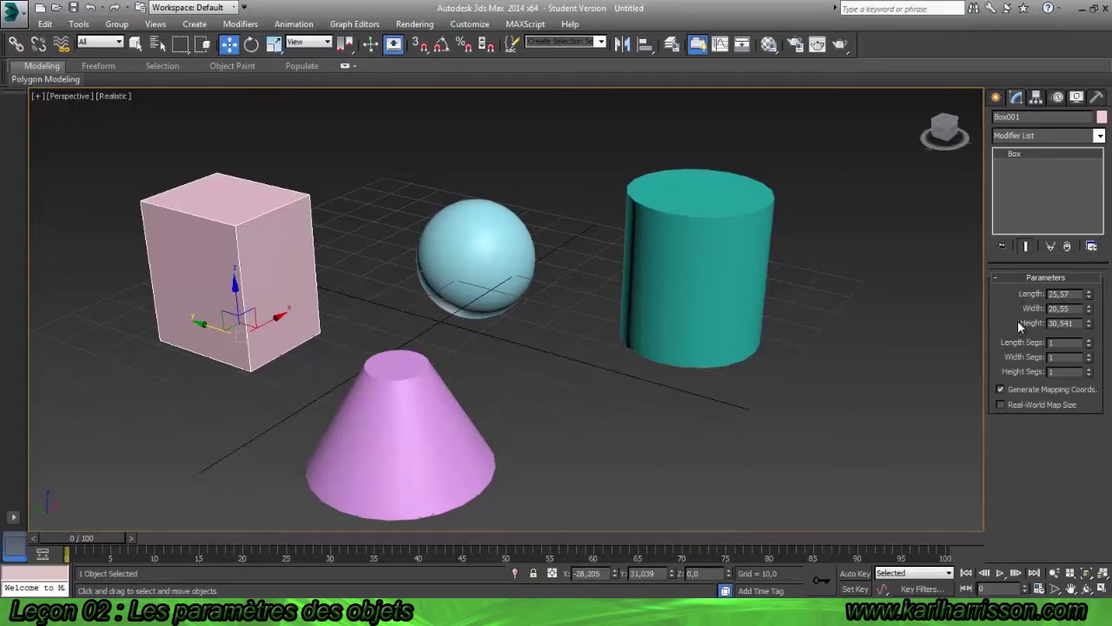
pyautogui.moveTo(1088, 293); pyautogui.dragTo(1092, 325)
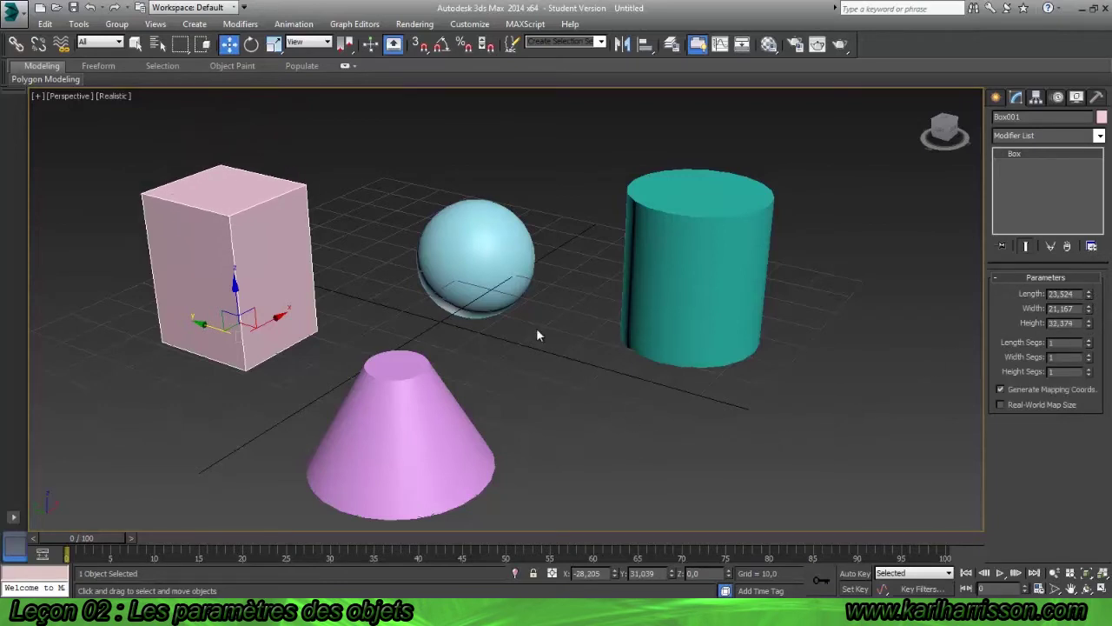
pyautogui.click(488, 261)
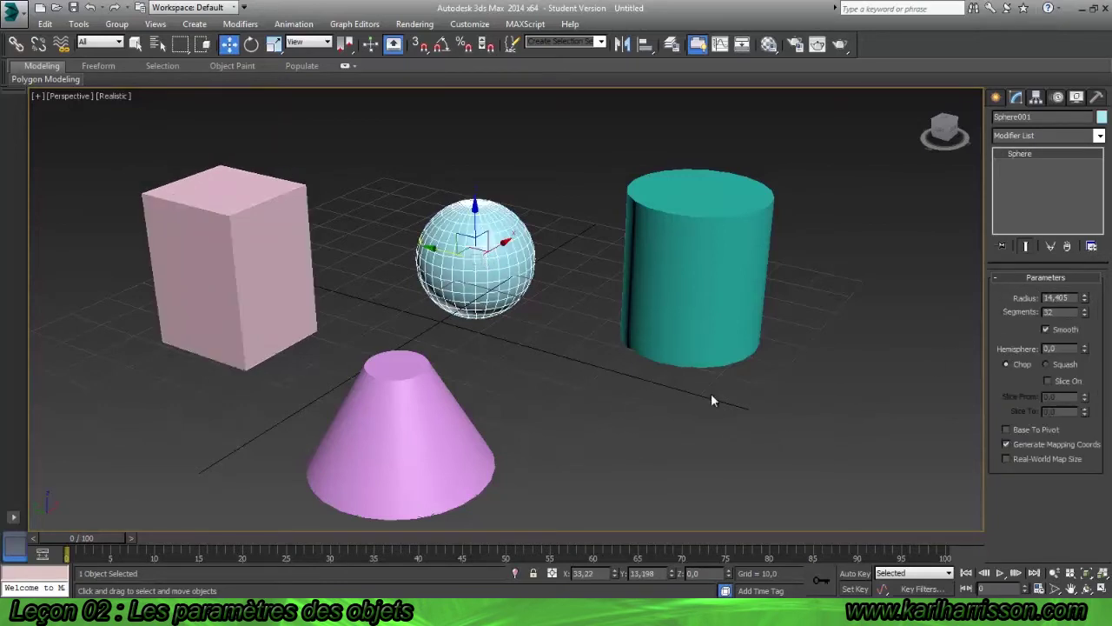
pyautogui.moveTo(1085, 302)
pyautogui.mouseDown()
pyautogui.moveTo(1093, 260)
pyautogui.moveTo(1104, 291)
pyautogui.mouseUp()
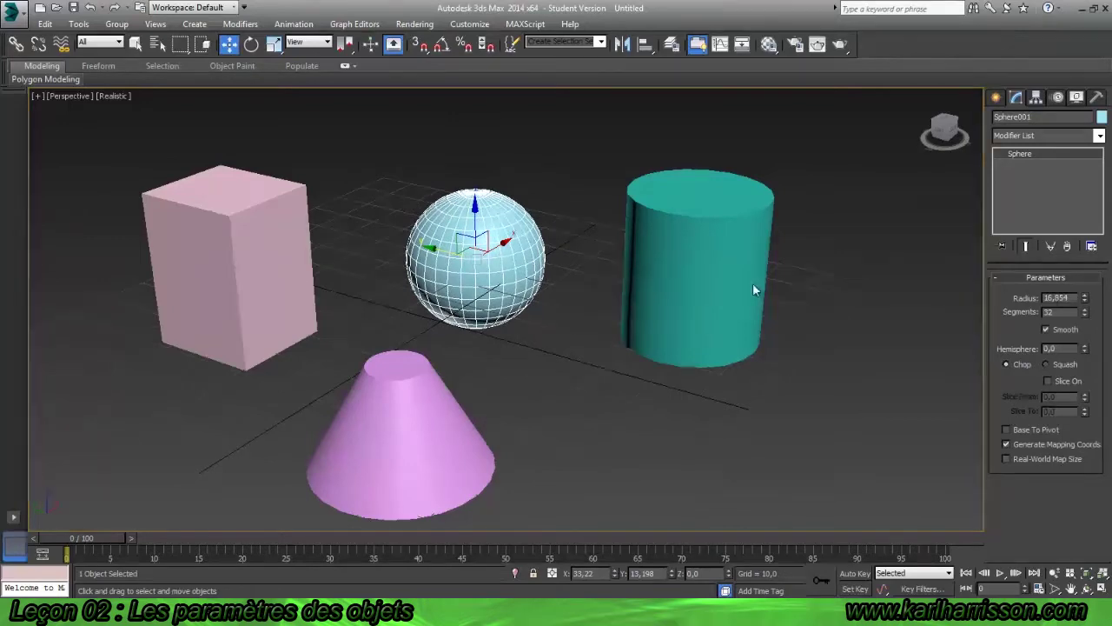
# - Resize the cylinder to radius about 15.9 and height 37.9, and the cone to radii about 15.2 and 4.5 and height 22.4
pyautogui.click(713, 275)
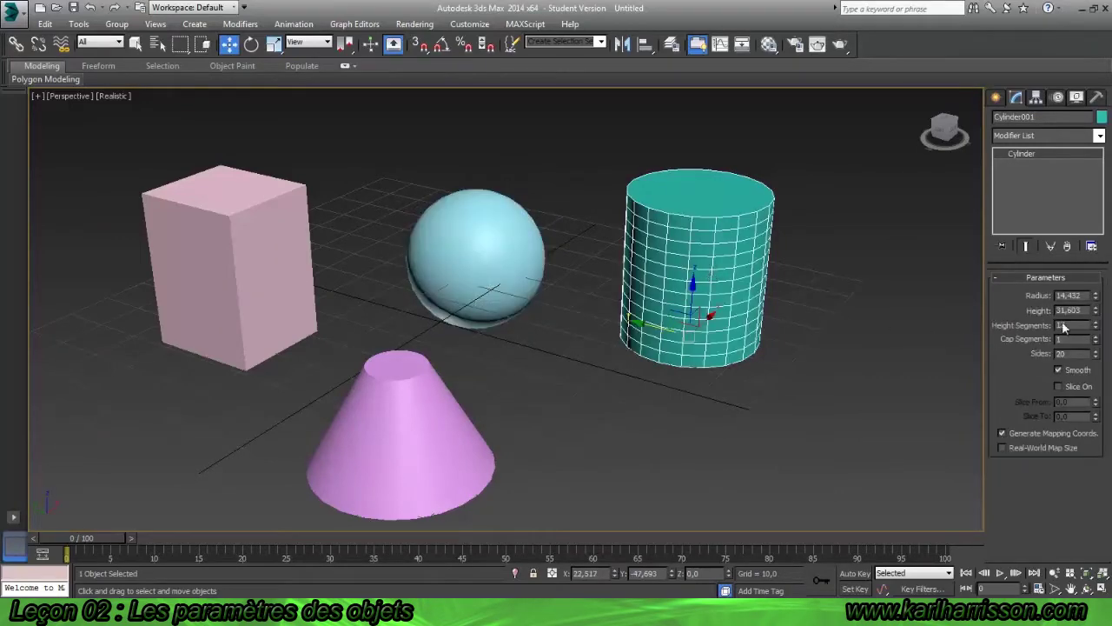
pyautogui.moveTo(1098, 299)
pyautogui.mouseDown()
pyautogui.moveTo(1102, 265)
pyautogui.moveTo(1098, 305)
pyautogui.mouseUp()
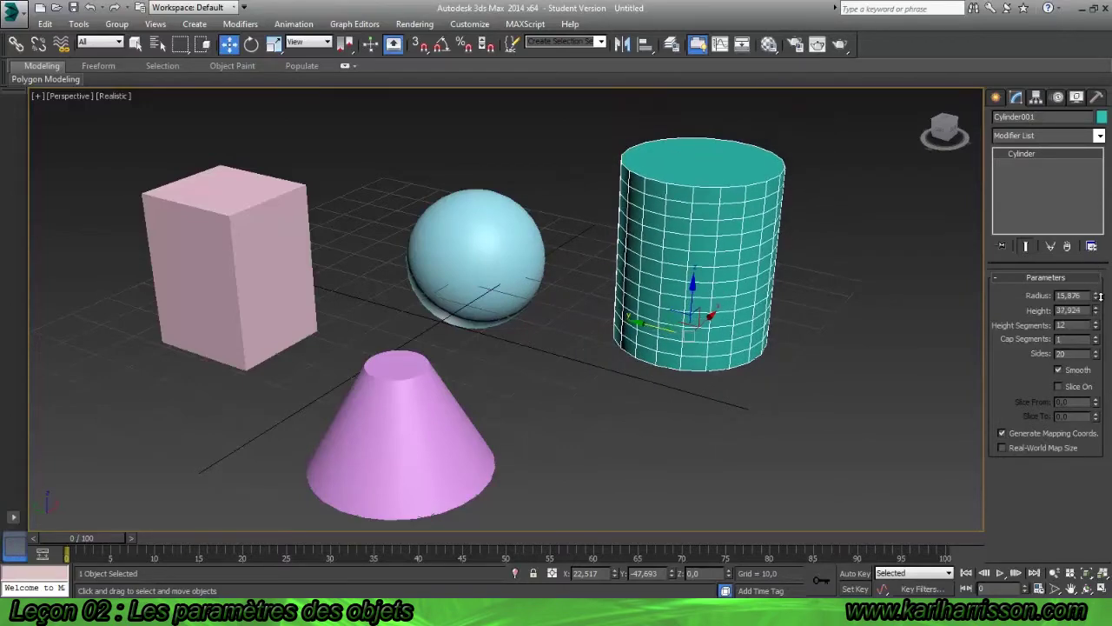
pyautogui.click(395, 422)
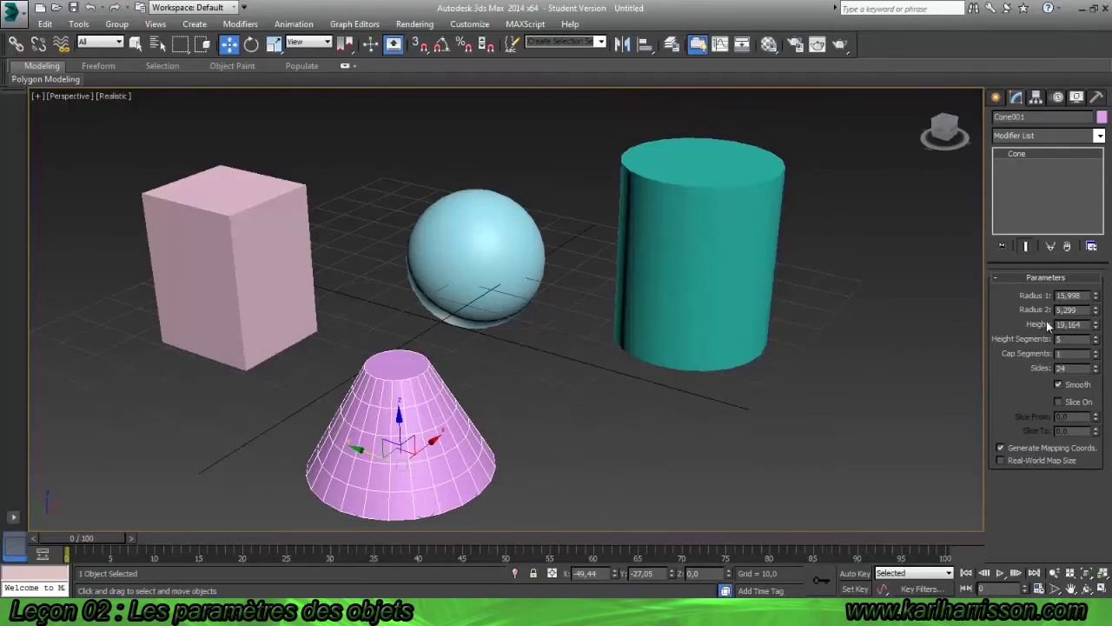
pyautogui.moveTo(1097, 297)
pyautogui.mouseDown()
pyautogui.moveTo(1096, 273)
pyautogui.moveTo(1097, 333)
pyautogui.moveTo(1096, 292)
pyautogui.moveTo(1101, 311)
pyautogui.mouseUp()
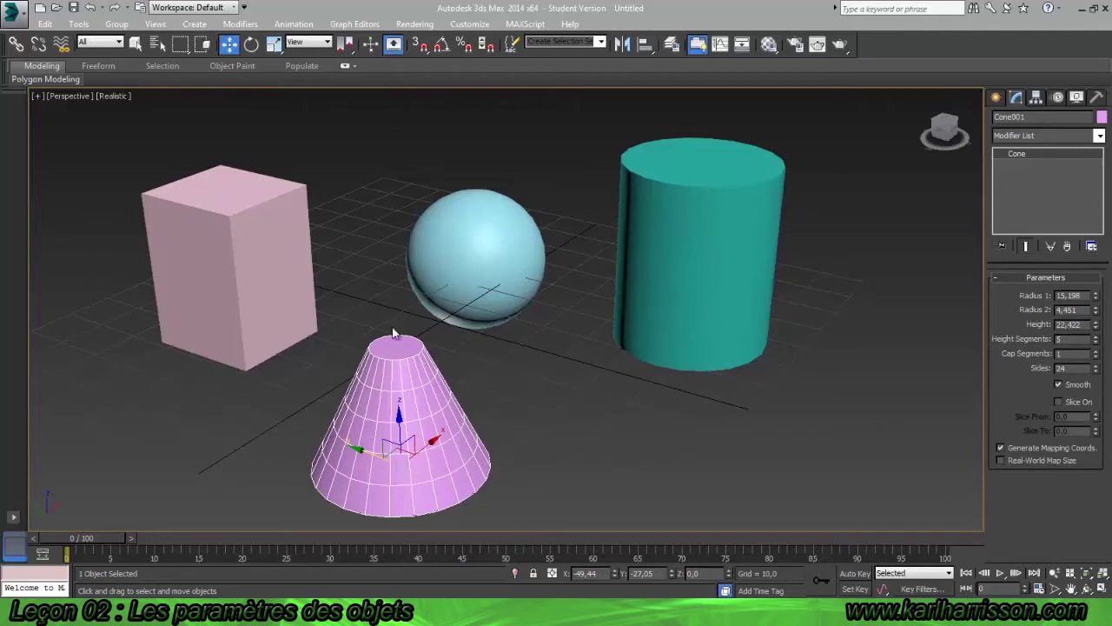
# - Set the box's length, width and height segments to 4 each
pyautogui.click(269, 256)
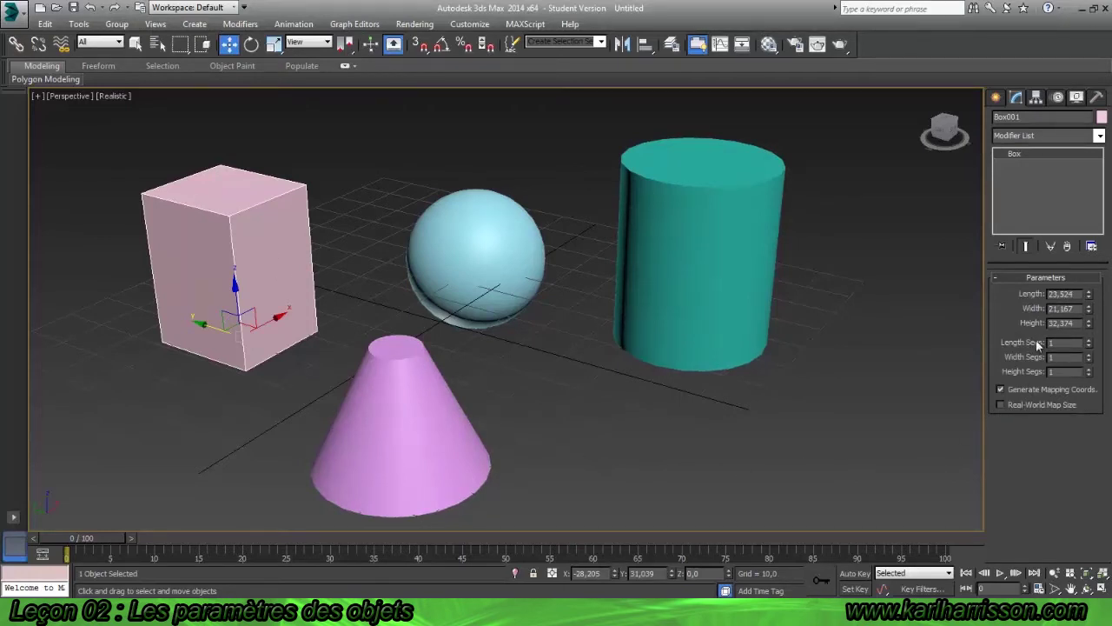
pyautogui.doubleClick(1071, 344)
pyautogui.write('4')
pyautogui.press('Tab')
pyautogui.write('4')
pyautogui.press('Tab')
pyautogui.write('4')
pyautogui.press('Return')
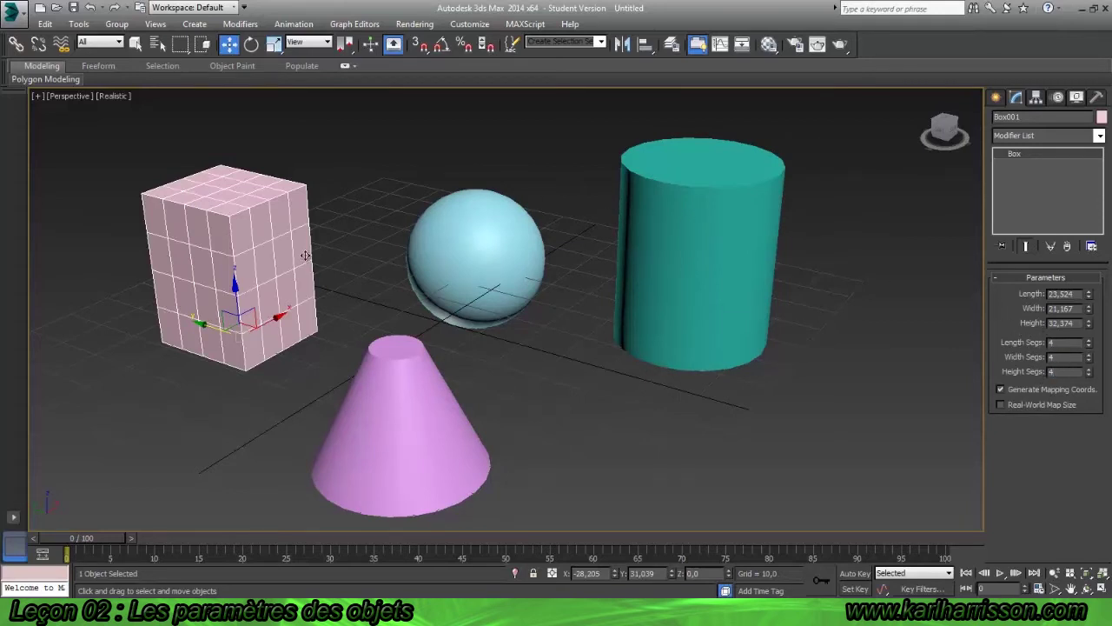
# - Reduce the sphere's segments to 16 and further down to 12
pyautogui.click(480, 247)
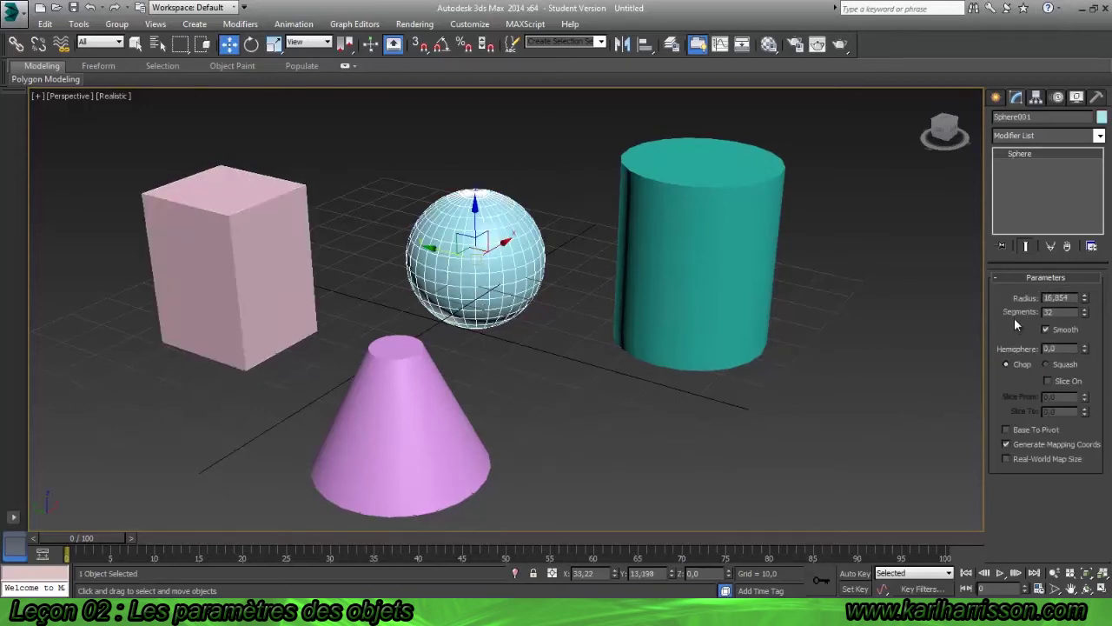
pyautogui.doubleClick(1060, 312)
pyautogui.write('16')
pyautogui.press('Return')
pyautogui.doubleClick(1050, 312)
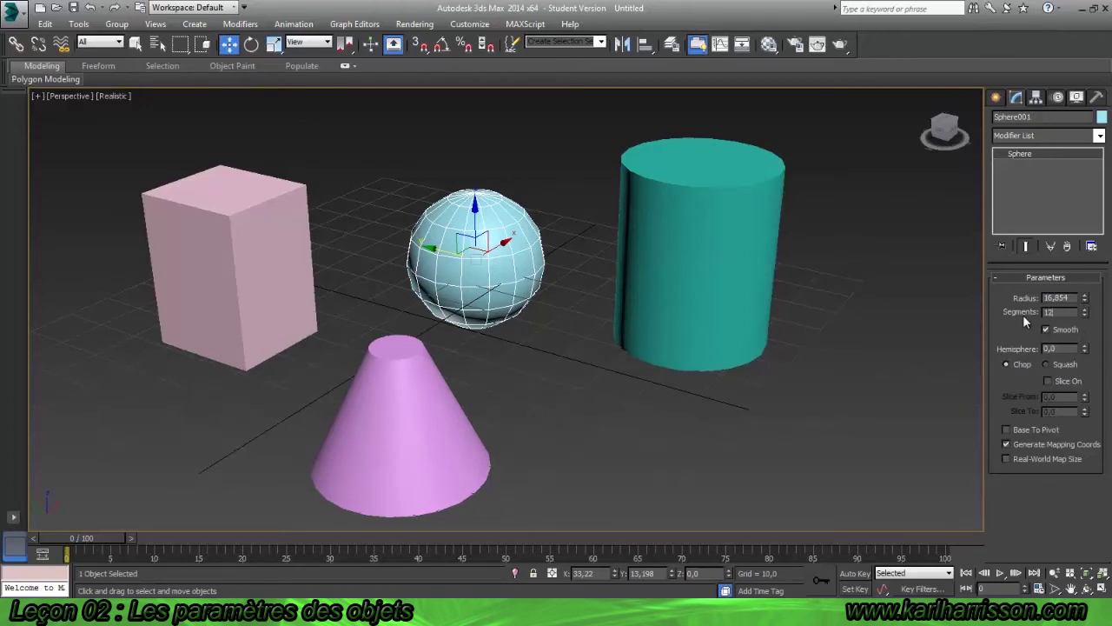
pyautogui.write('12')
pyautogui.press('Return')
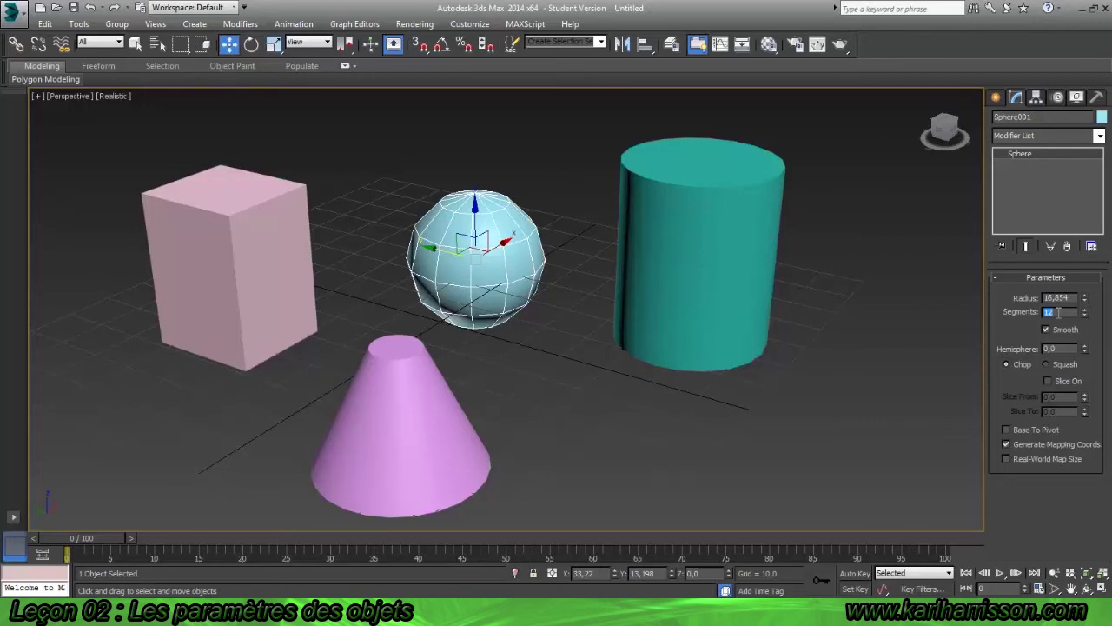
# - Set the cylinder to 10 height segments, 10 sides and 2 cap segments
pyautogui.click(718, 273)
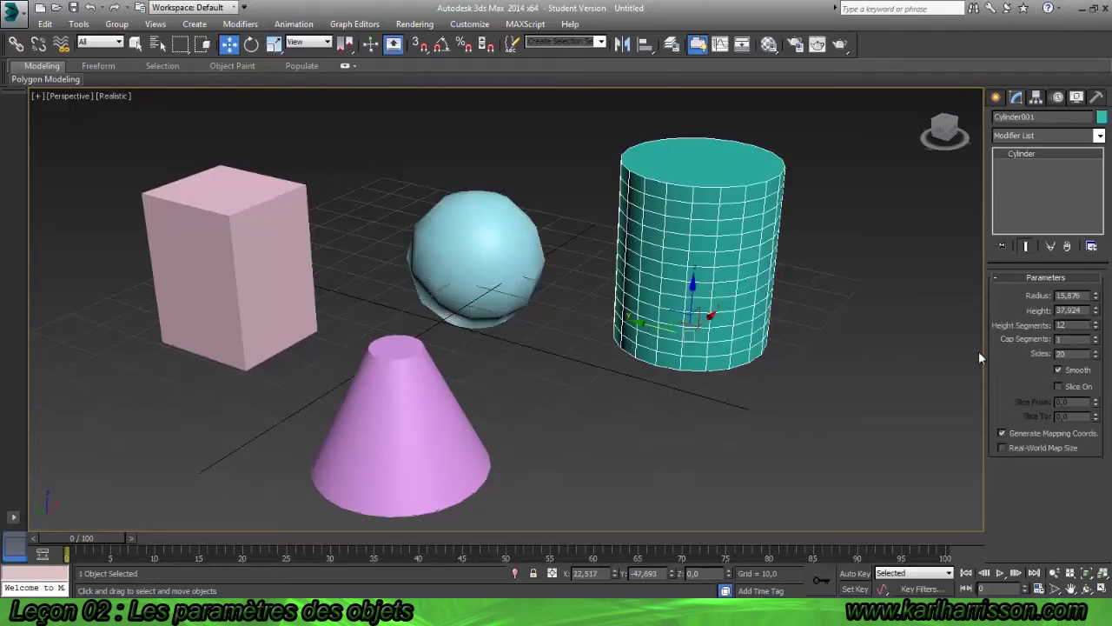
pyautogui.doubleClick(1070, 324)
pyautogui.write('10')
pyautogui.moveTo(1075, 353); pyautogui.dragTo(1043, 351)
pyautogui.write('10')
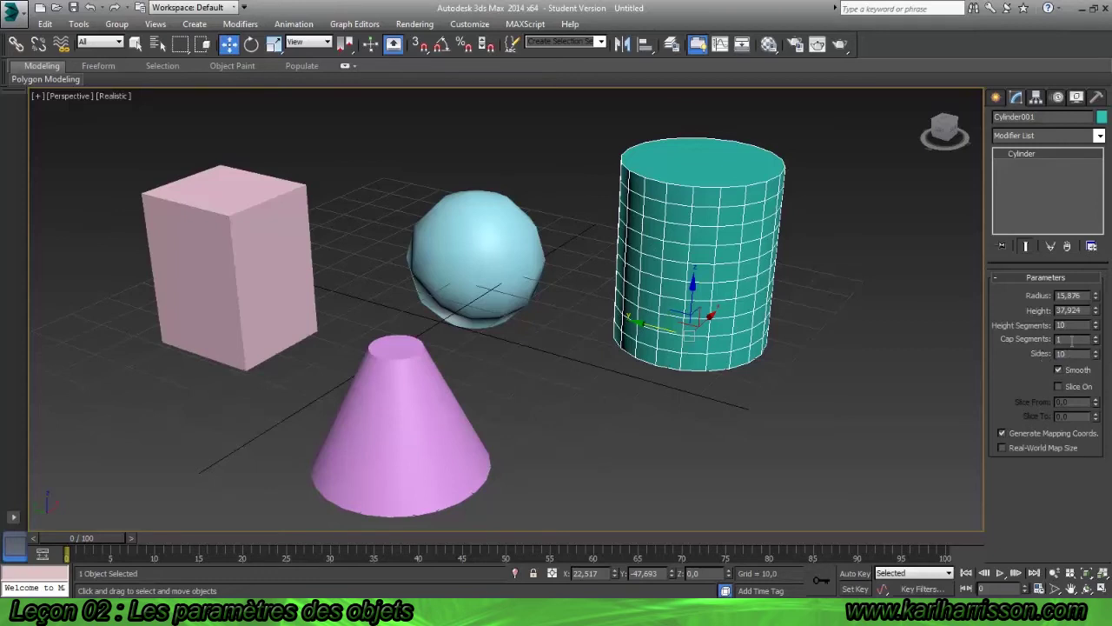
pyautogui.click(1068, 339)
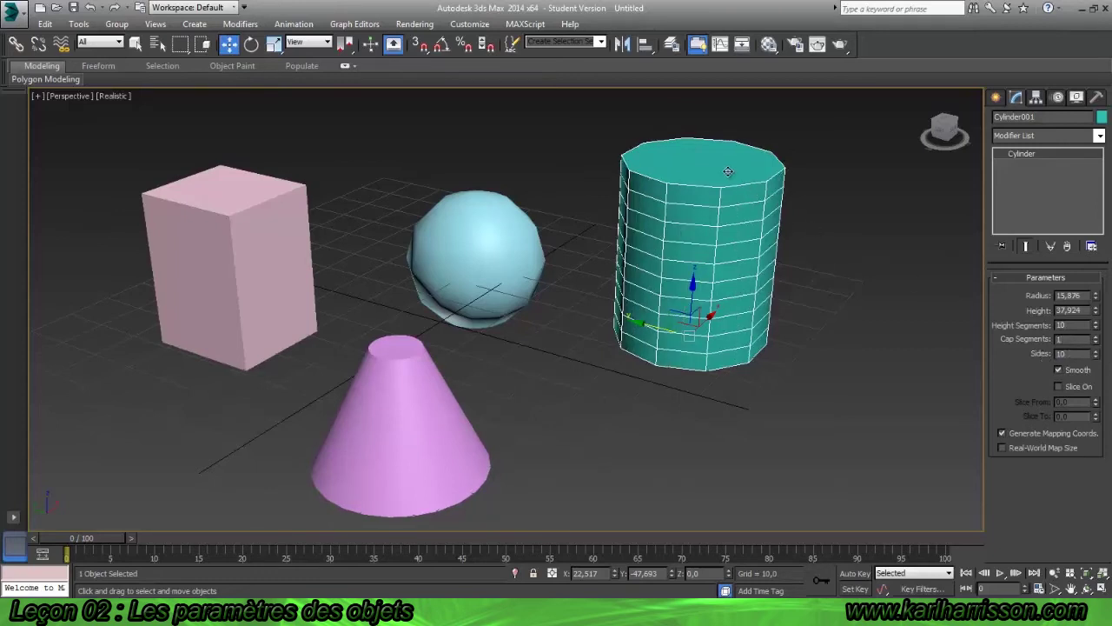
pyautogui.doubleClick(1061, 339)
pyautogui.write('2')
pyautogui.press('Return')
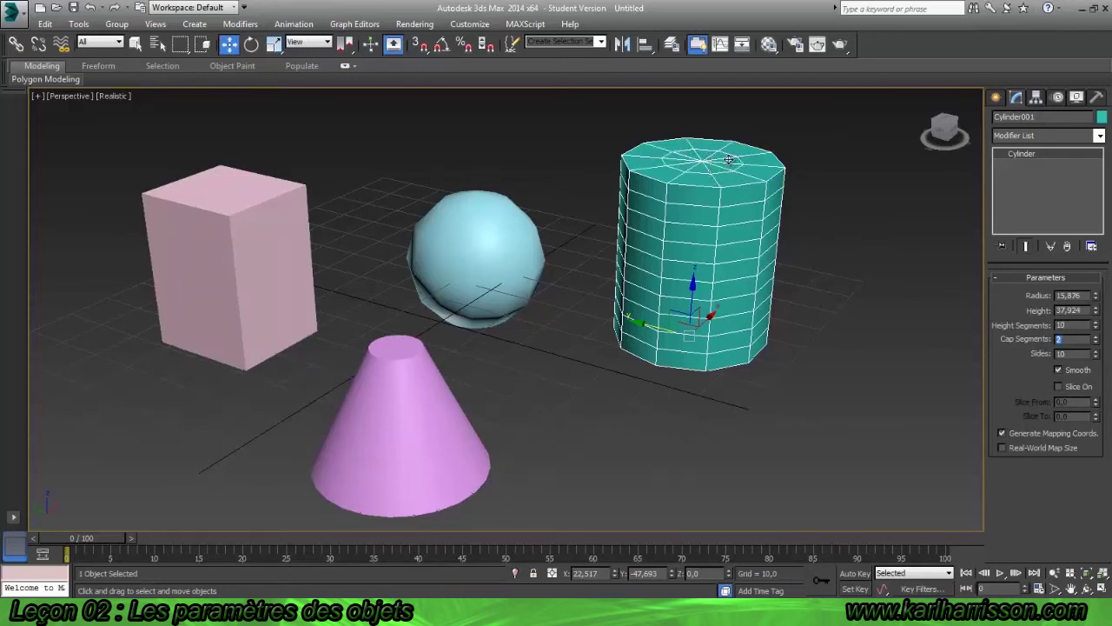
# - Set the cone's cap segments to 4 and its sides to 20
pyautogui.click(388, 432)
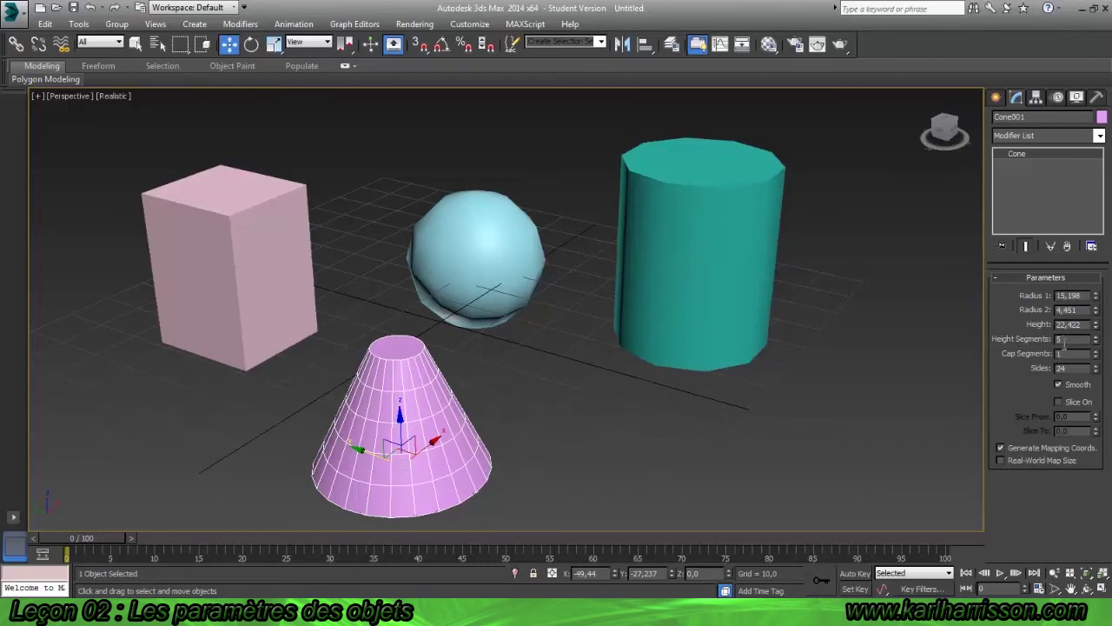
pyautogui.doubleClick(1064, 353)
pyautogui.write('4')
pyautogui.press('Return')
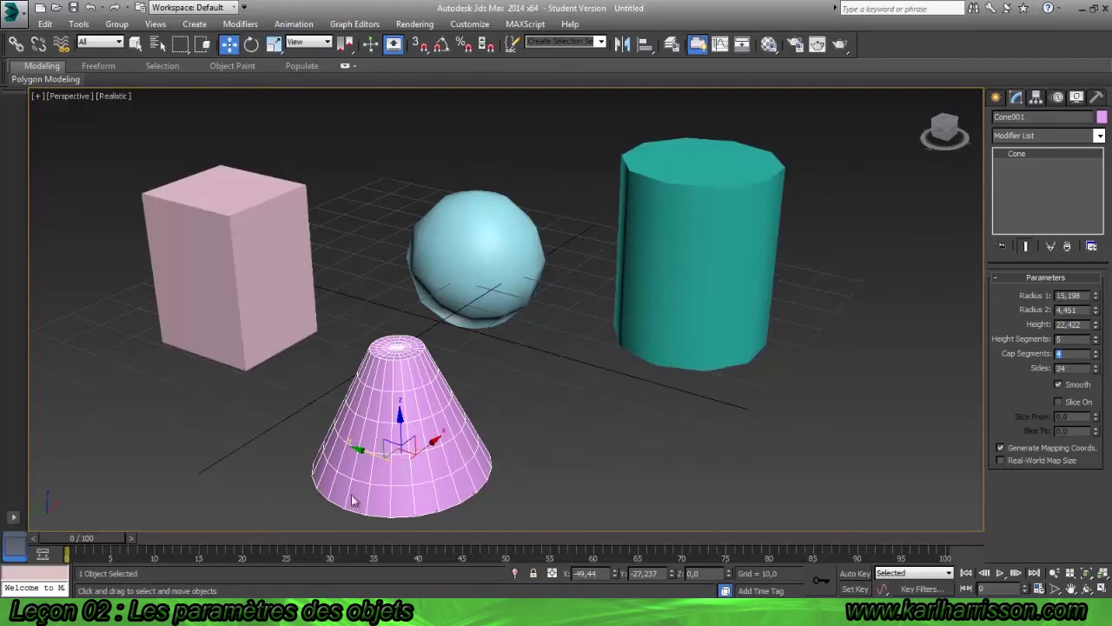
pyautogui.doubleClick(1067, 368)
pyautogui.write('20')
pyautogui.press('Return')
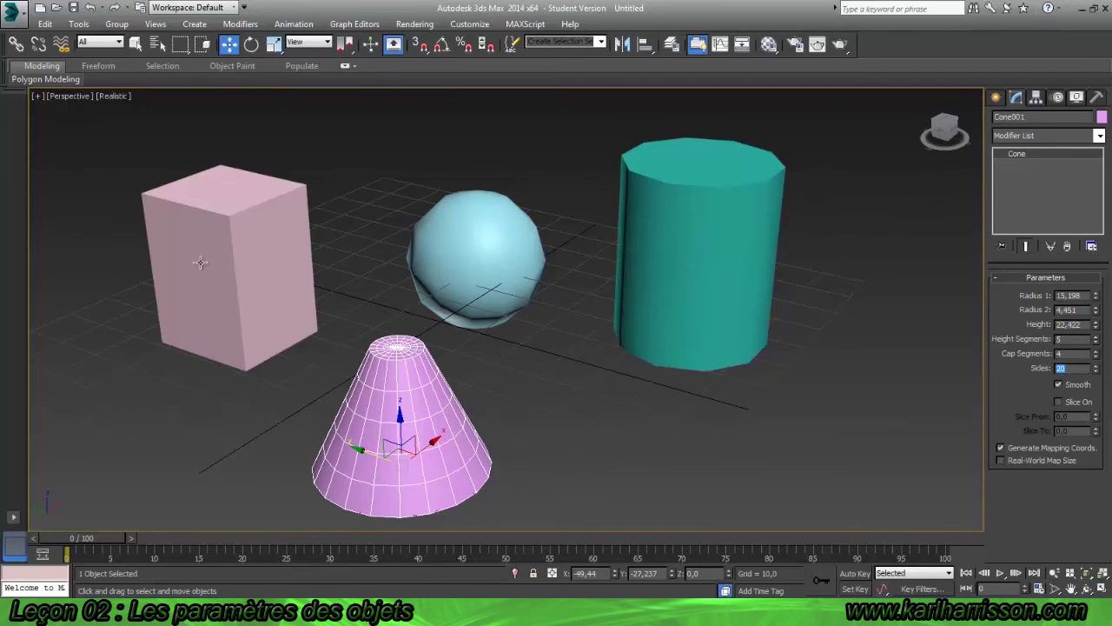
# - Rename the box as cube01 and change its object color to the saturated green of the 3ds Max palette
pyautogui.click(269, 255)
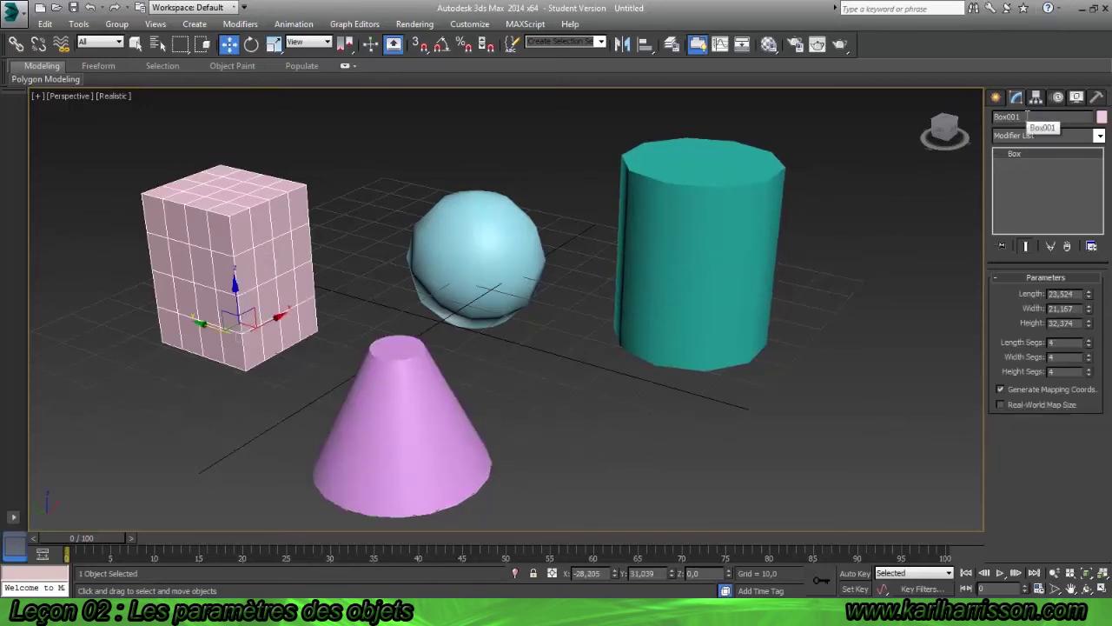
pyautogui.moveTo(1022, 116); pyautogui.dragTo(995, 116)
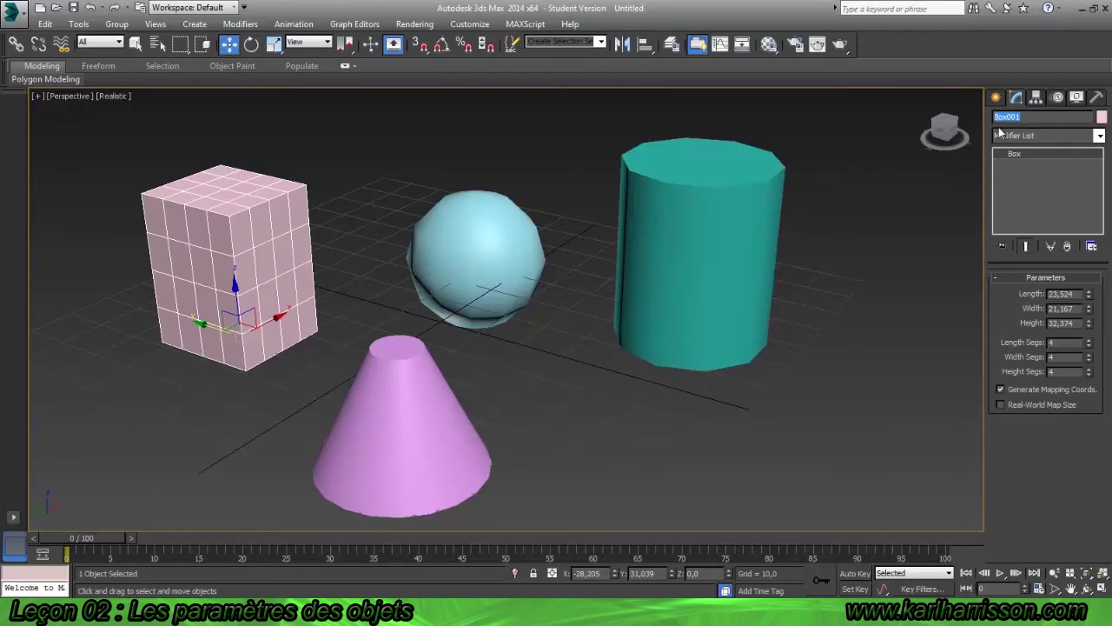
pyautogui.write('cube01')
pyautogui.click(1101, 117)
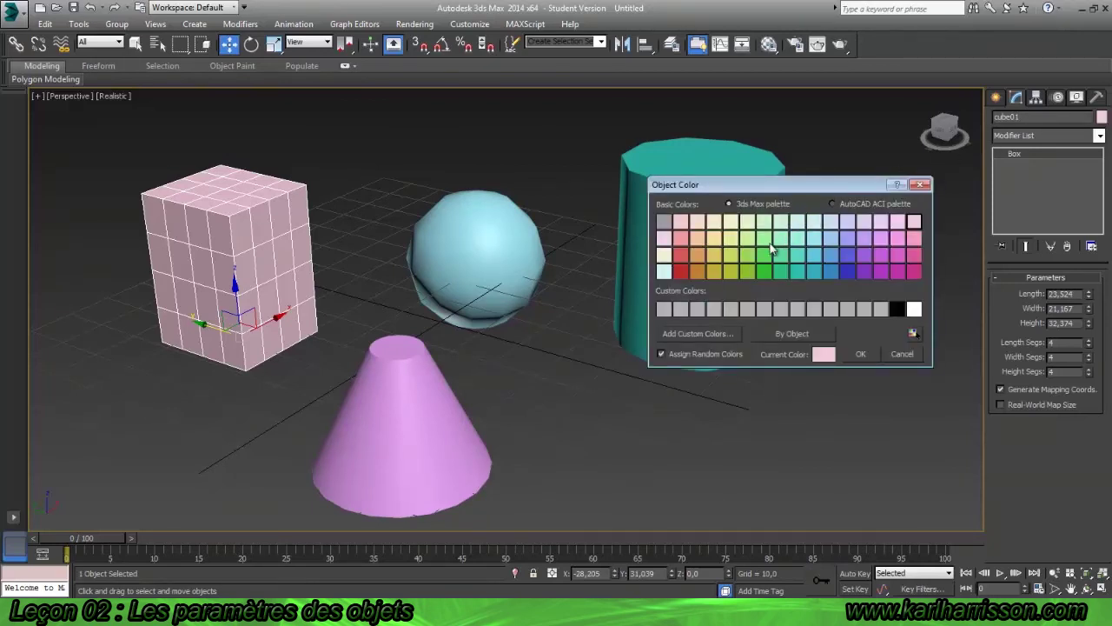
pyautogui.click(767, 271)
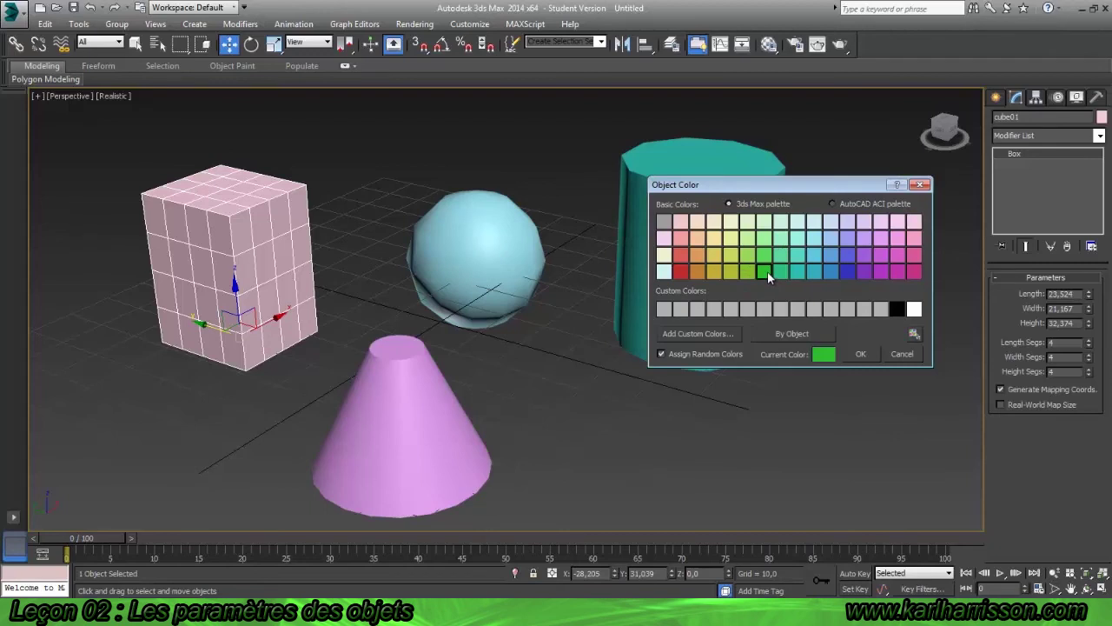
pyautogui.click(860, 354)
# - Rename the sphere as Sphere, without a number, and change its object color to the saturated red of the 3ds Max palette
pyautogui.click(478, 260)
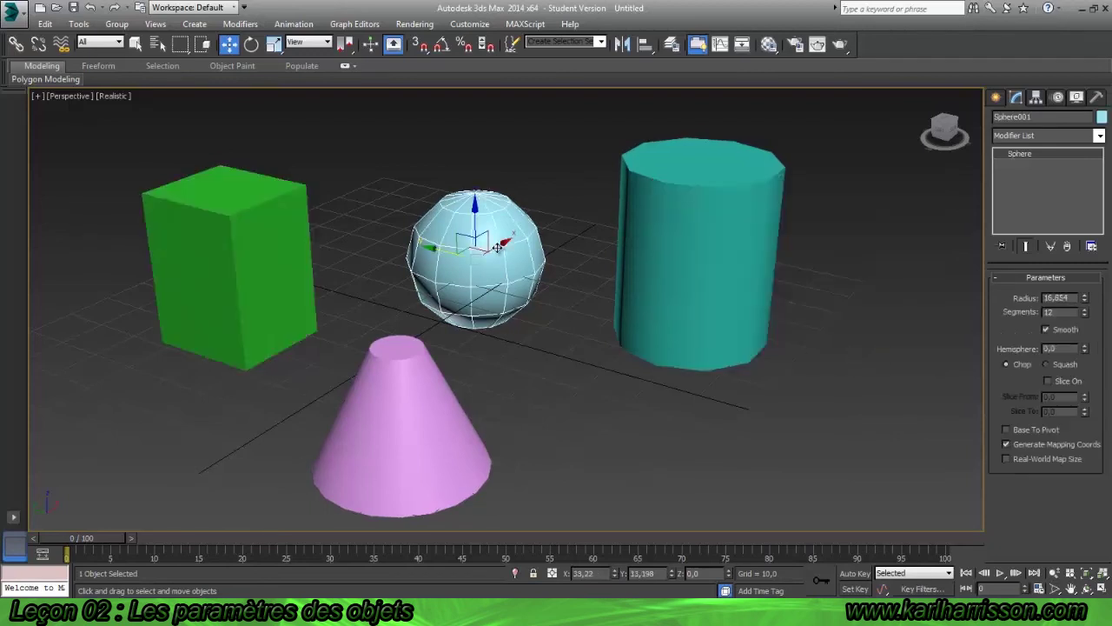
pyautogui.moveTo(1037, 115); pyautogui.dragTo(1020, 120)
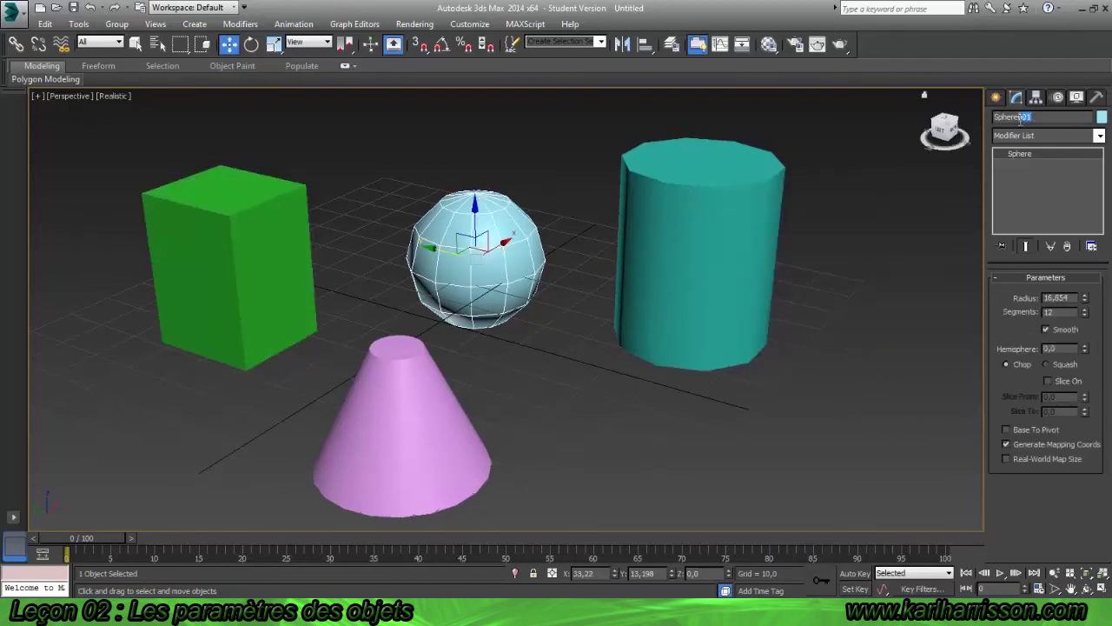
pyautogui.press('BackSpace')
pyautogui.click(1102, 117)
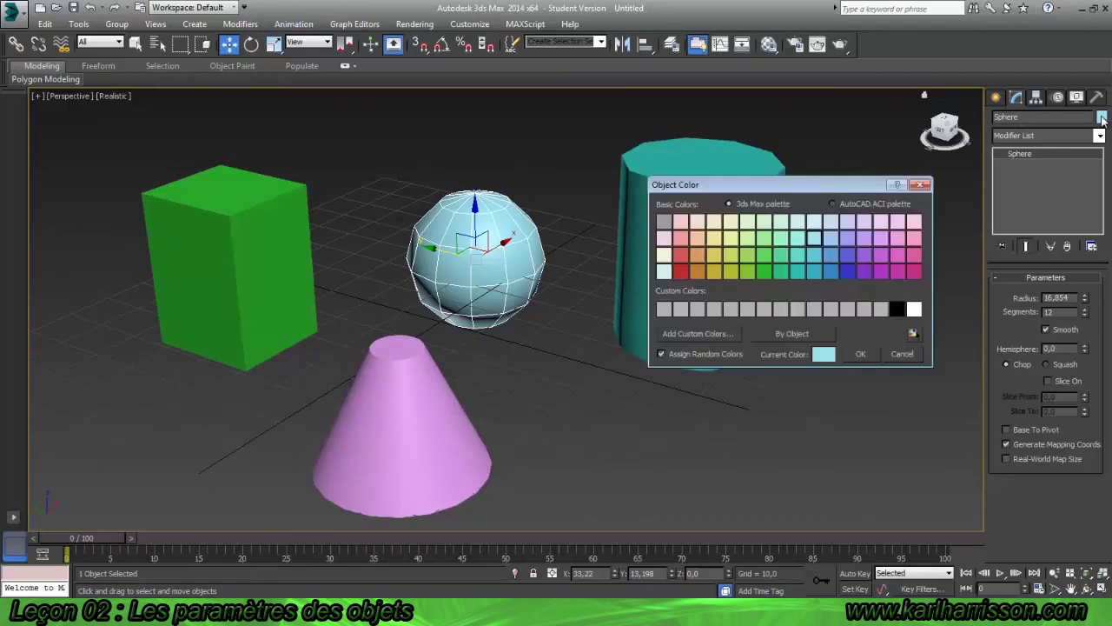
pyautogui.click(680, 272)
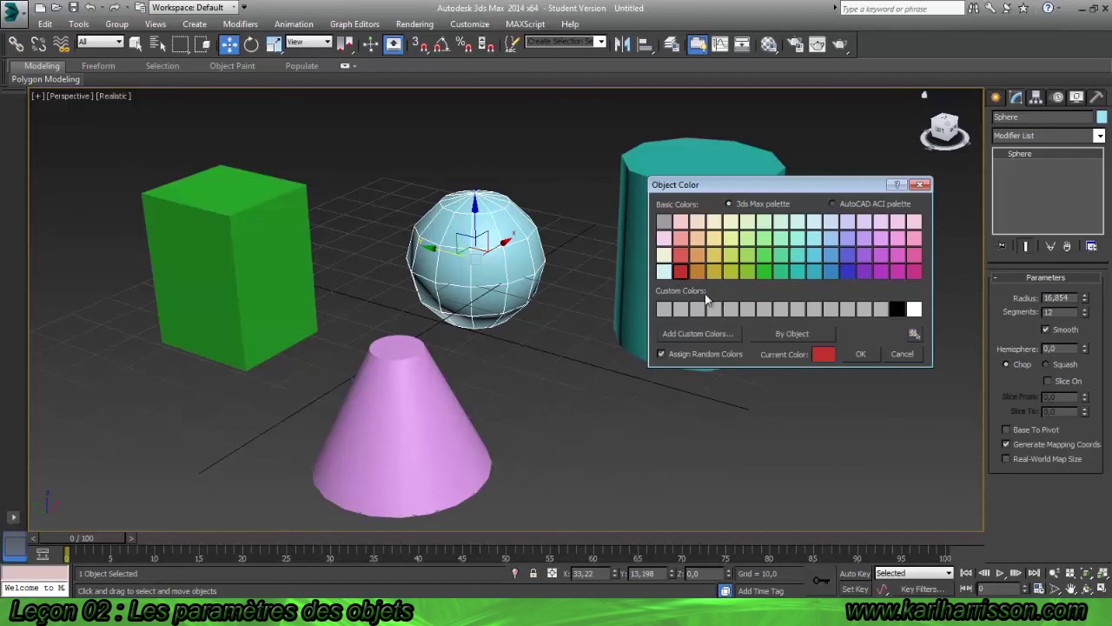
pyautogui.click(861, 354)
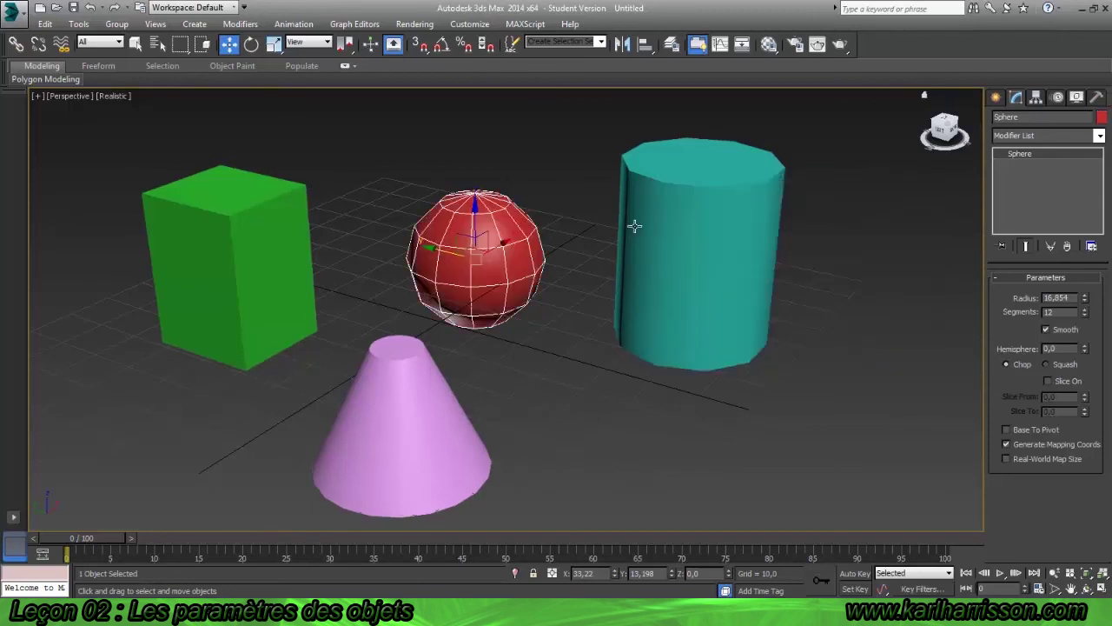
# - Rename the cylinder as Cylinder, without a number, and change its object color to the medium blue of the 3ds Max palette
pyautogui.click(708, 251)
pyautogui.moveTo(1037, 117); pyautogui.dragTo(1022, 116)
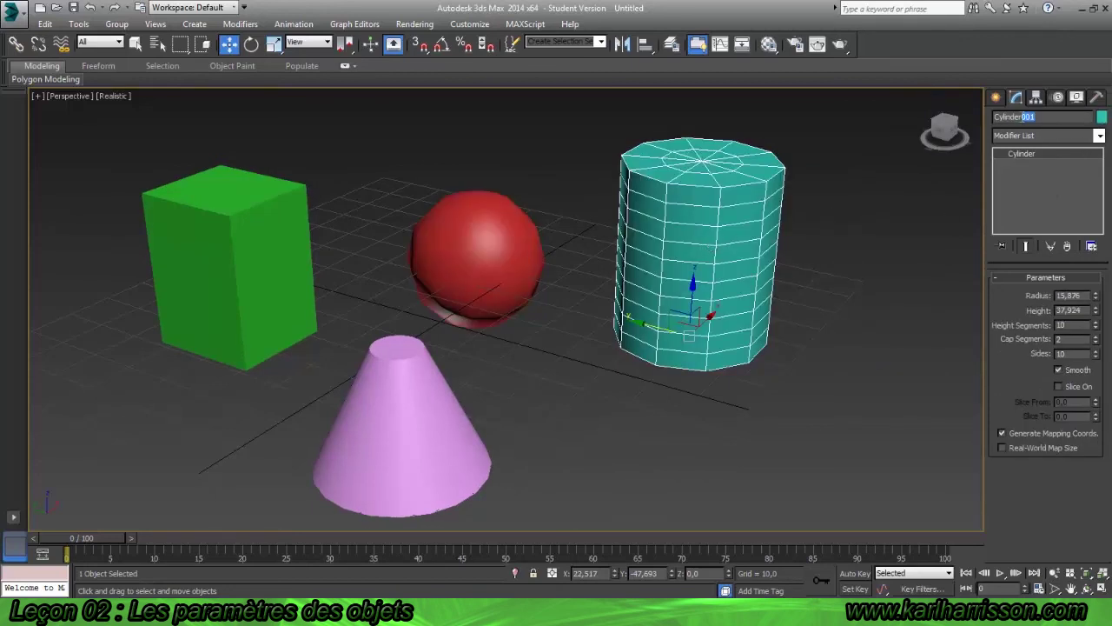
pyautogui.press('BackSpace')
pyautogui.click(1101, 118)
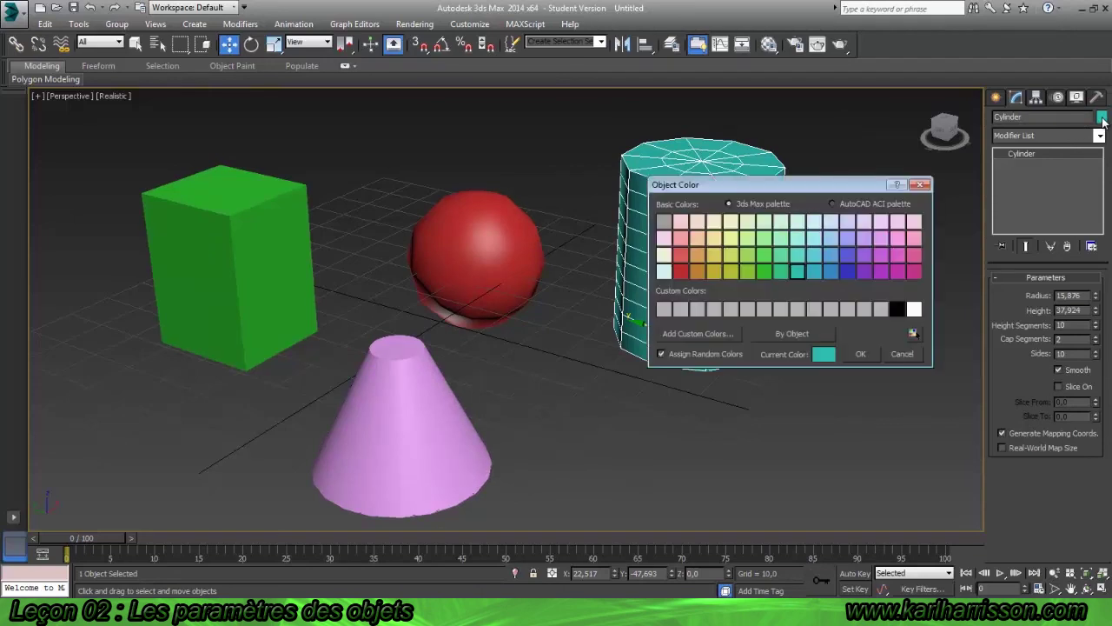
pyautogui.click(682, 272)
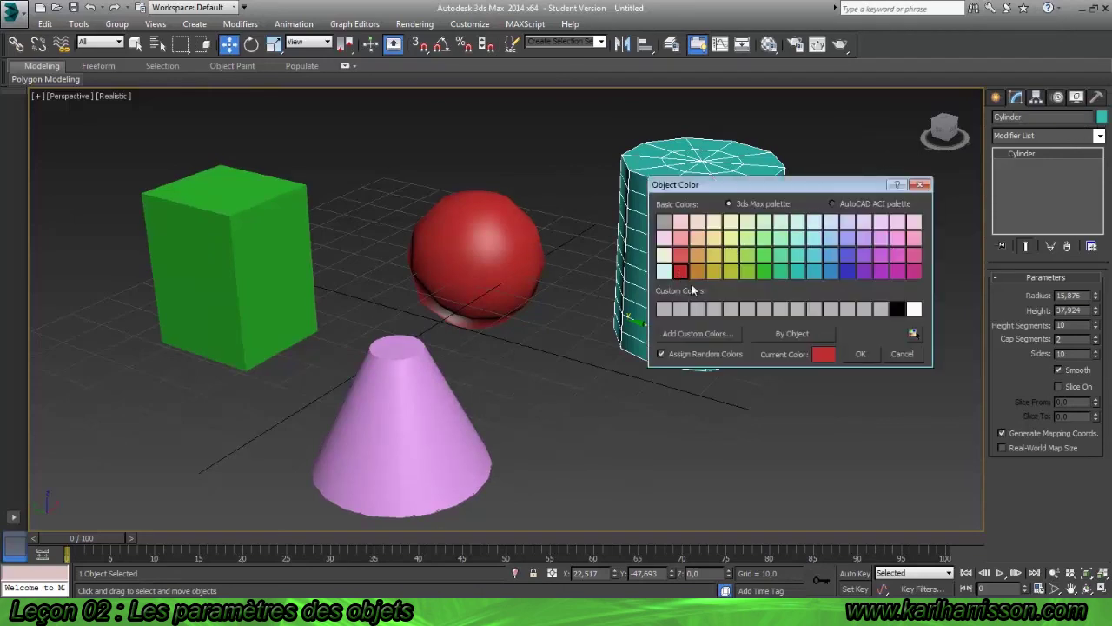
pyautogui.click(850, 253)
pyautogui.click(863, 353)
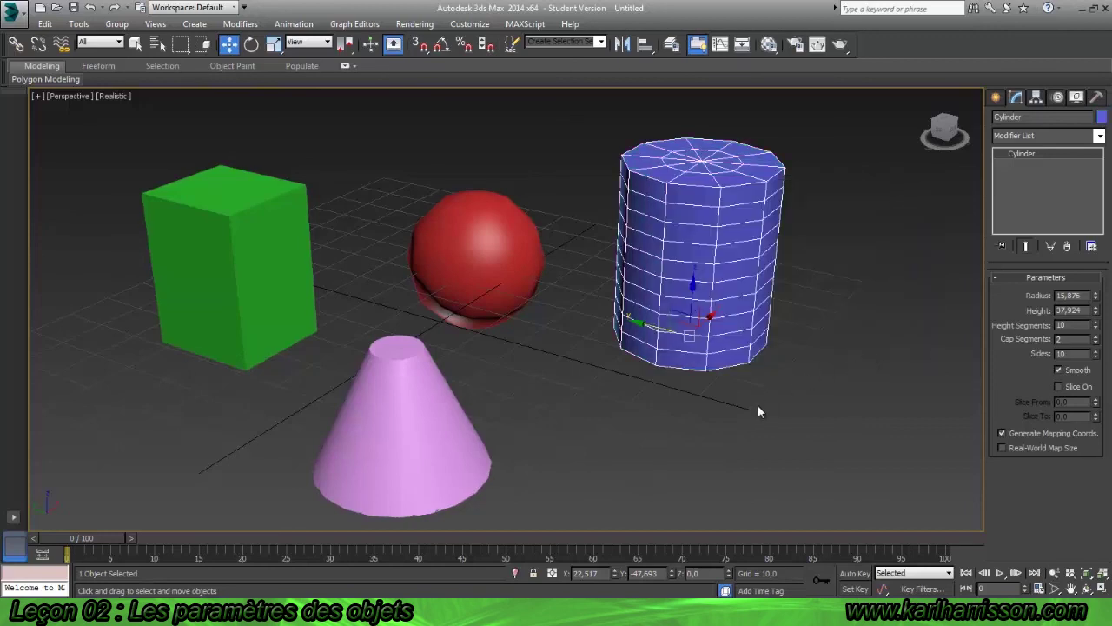